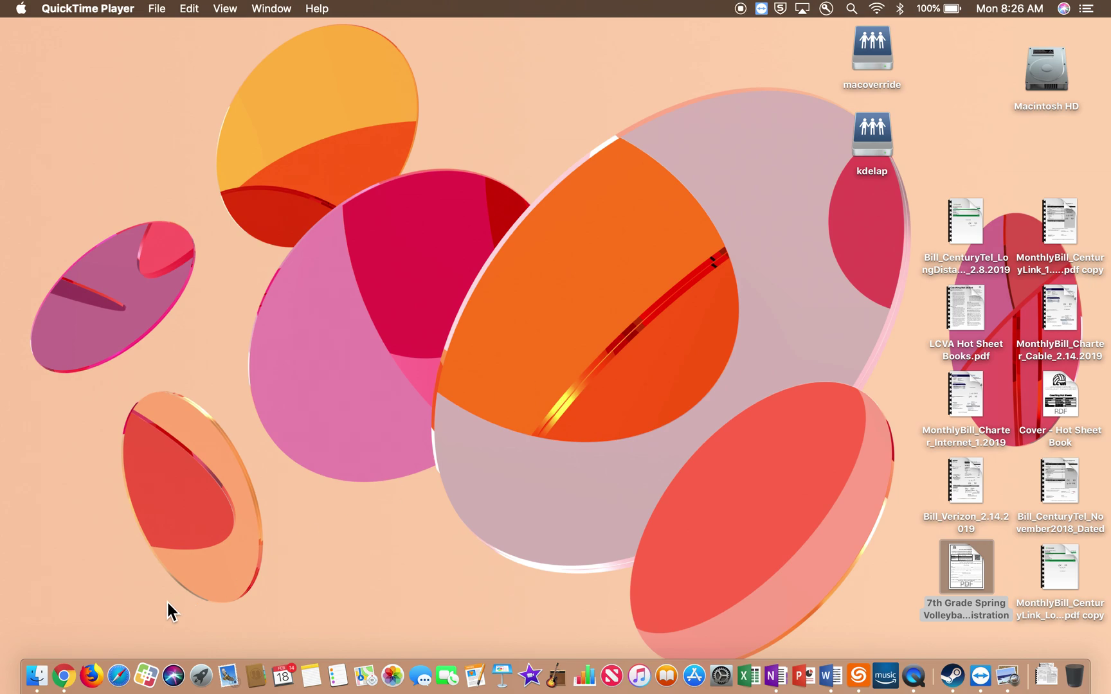
Bring the Chrome window with the ID Badges spreadsheet to the front from the Dock.
click(68, 676)
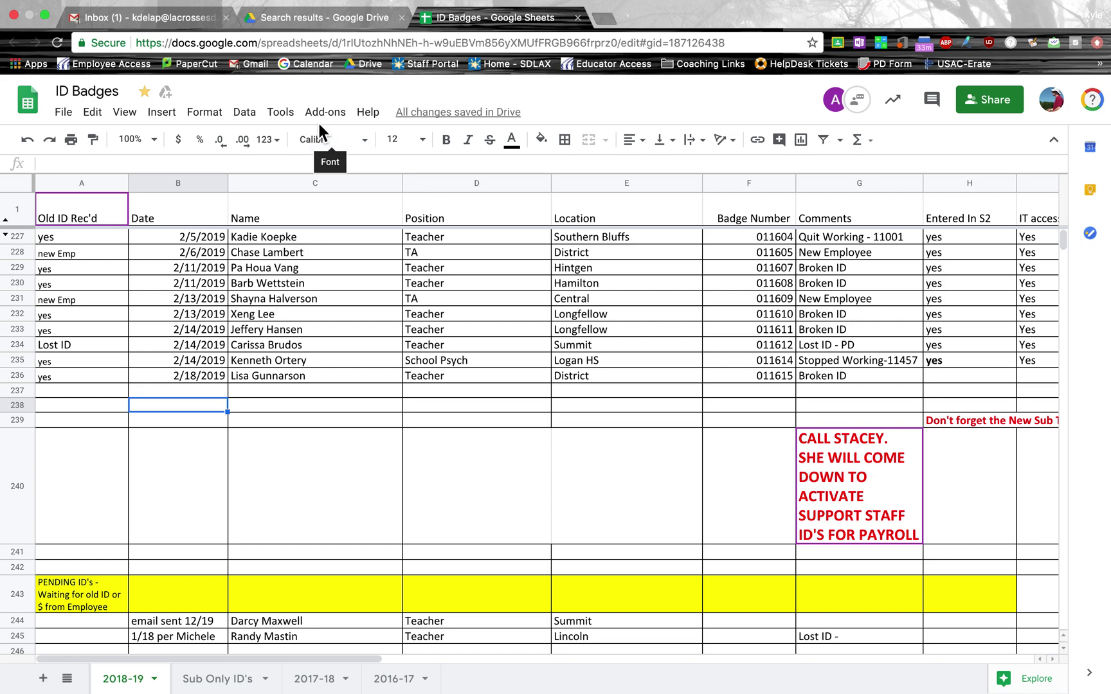
Open Tools > Notification rules for ID Badges and view its existing any-changes digest rule.
click(289, 119)
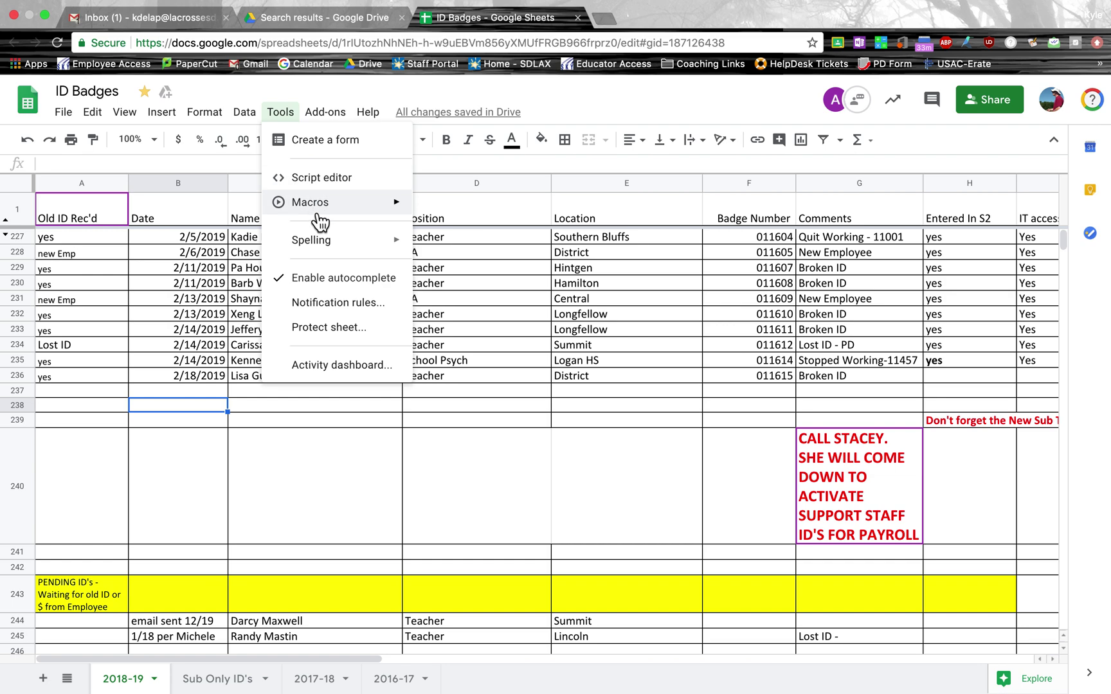
click(333, 306)
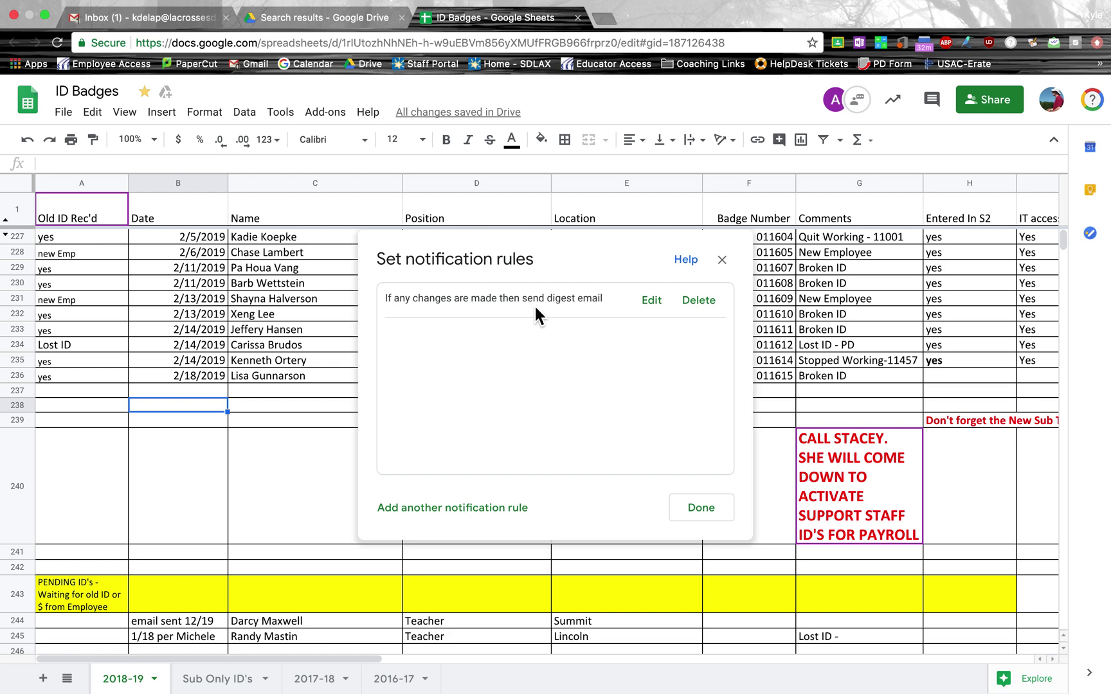
click(471, 509)
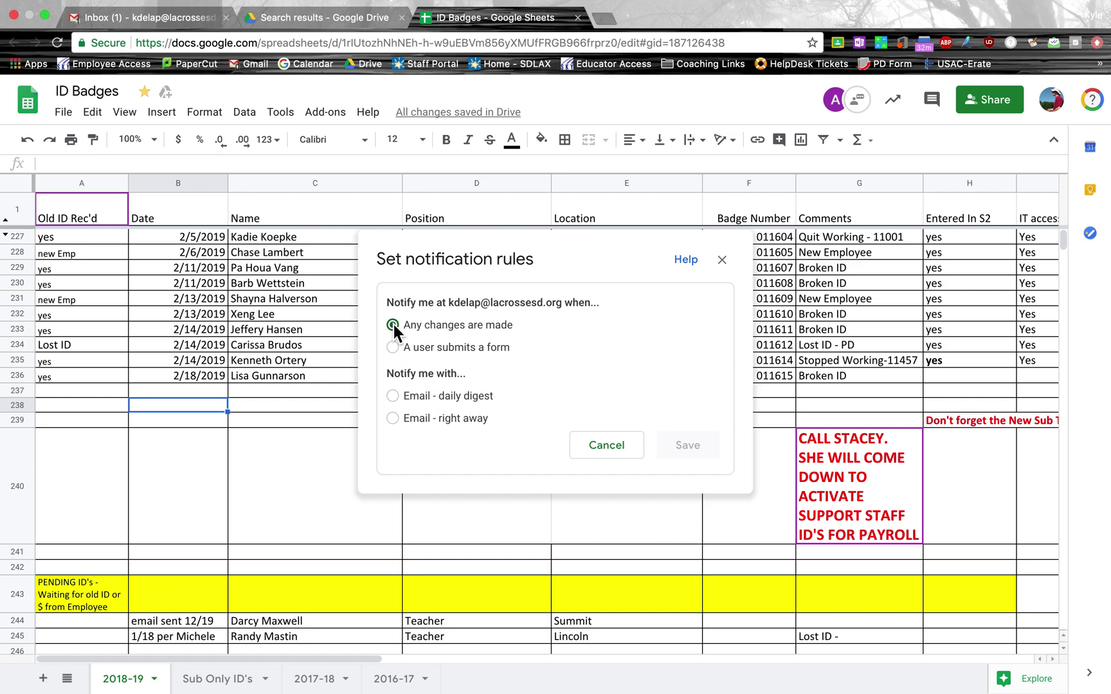
Save a second rule emailing a daily digest when any changes are made.
click(394, 394)
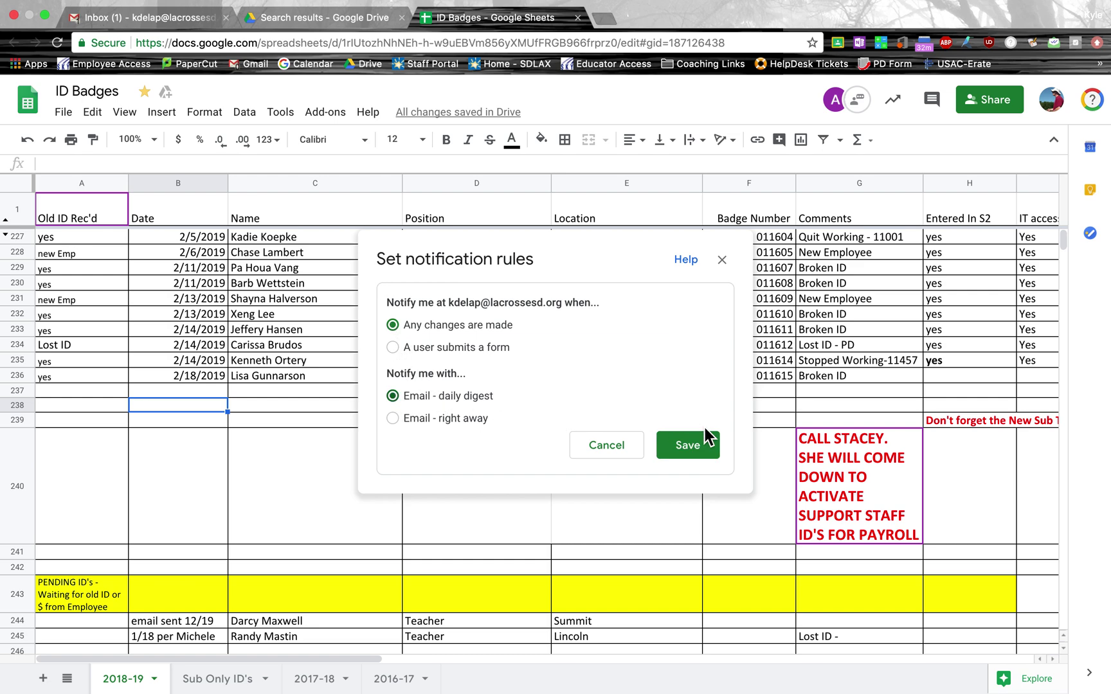
click(705, 451)
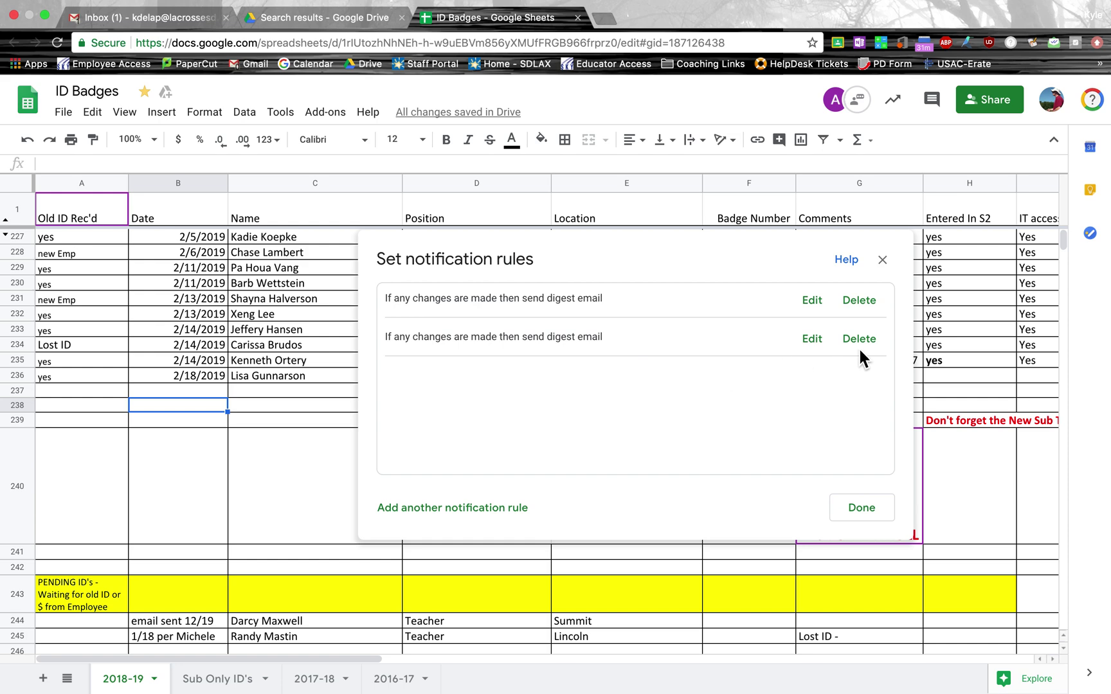
Delete the duplicate second rule, close notification rules, and switch to the Gmail inbox.
click(877, 349)
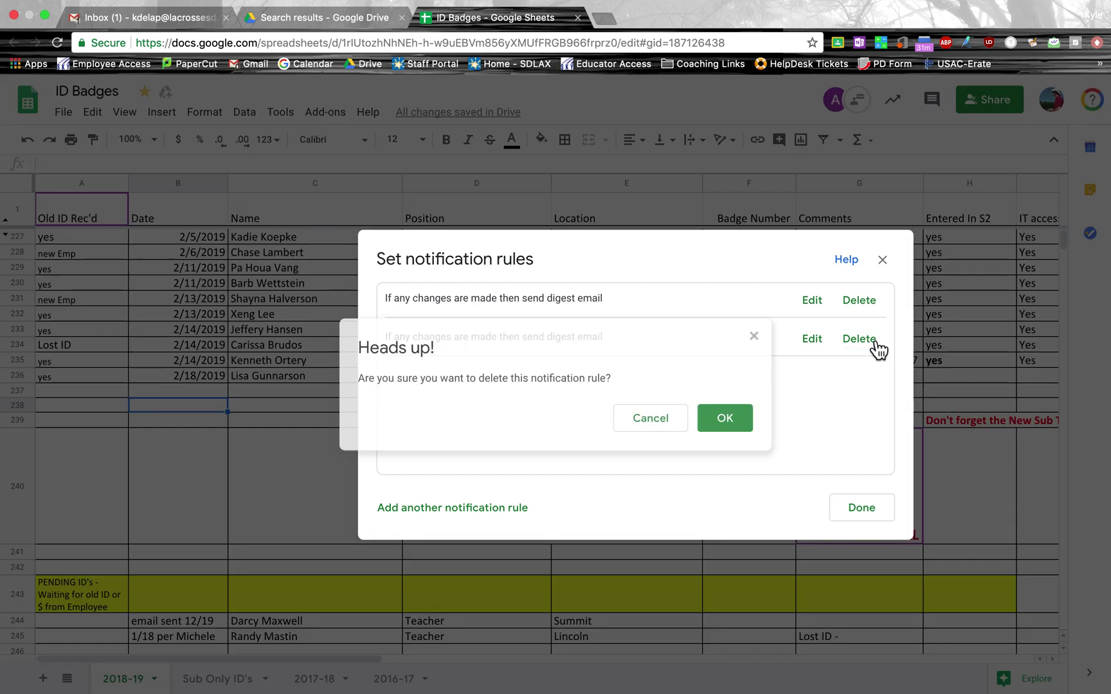
click(728, 418)
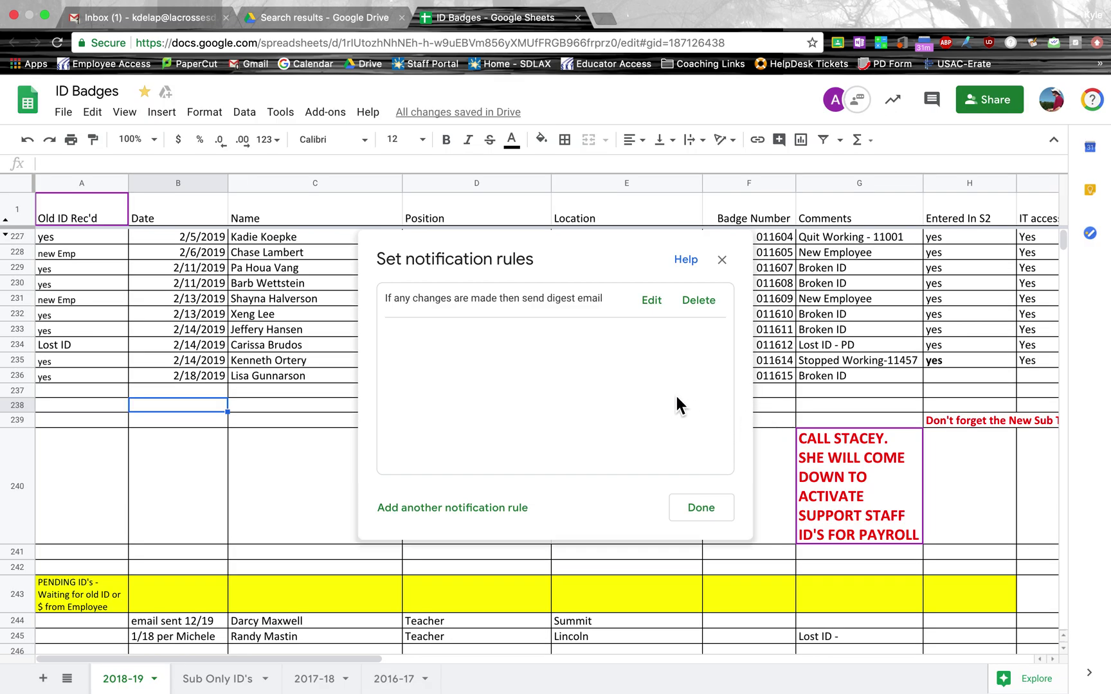
click(701, 507)
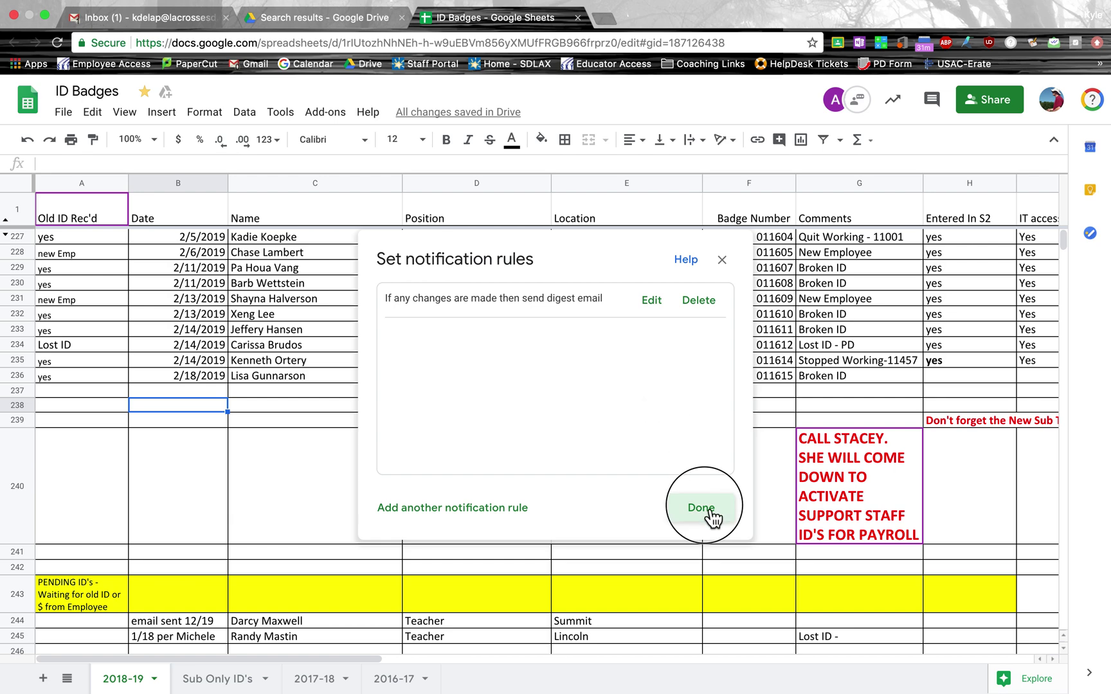
click(174, 20)
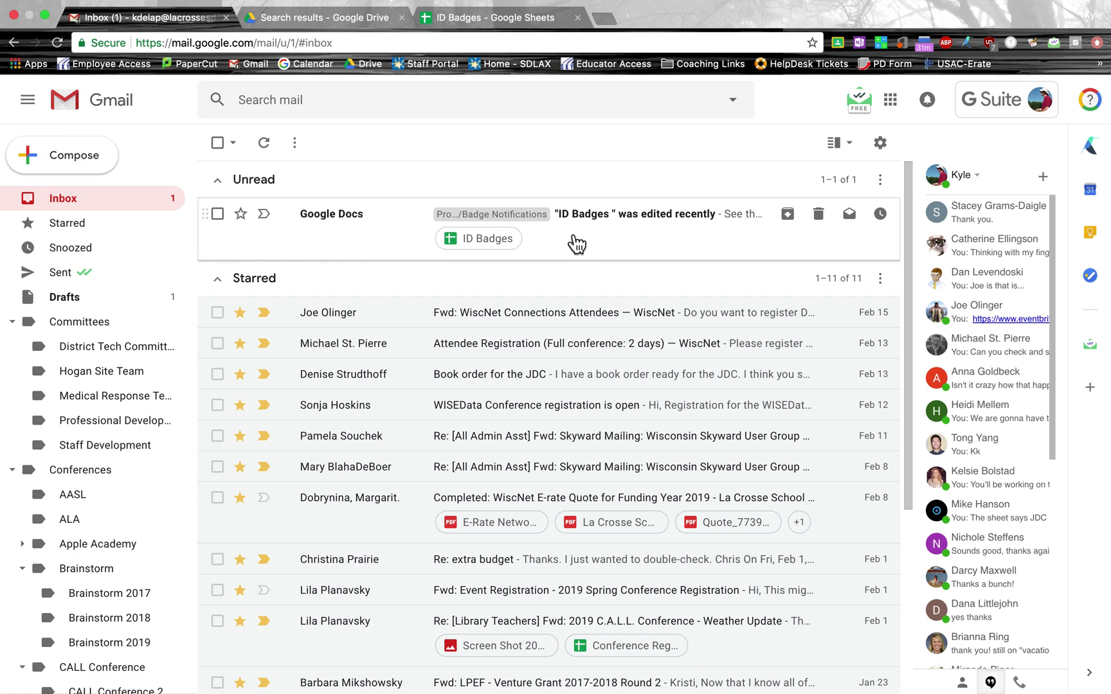
Open the unread 'ID Badges was edited recently' email and follow its first view-changes link.
click(634, 247)
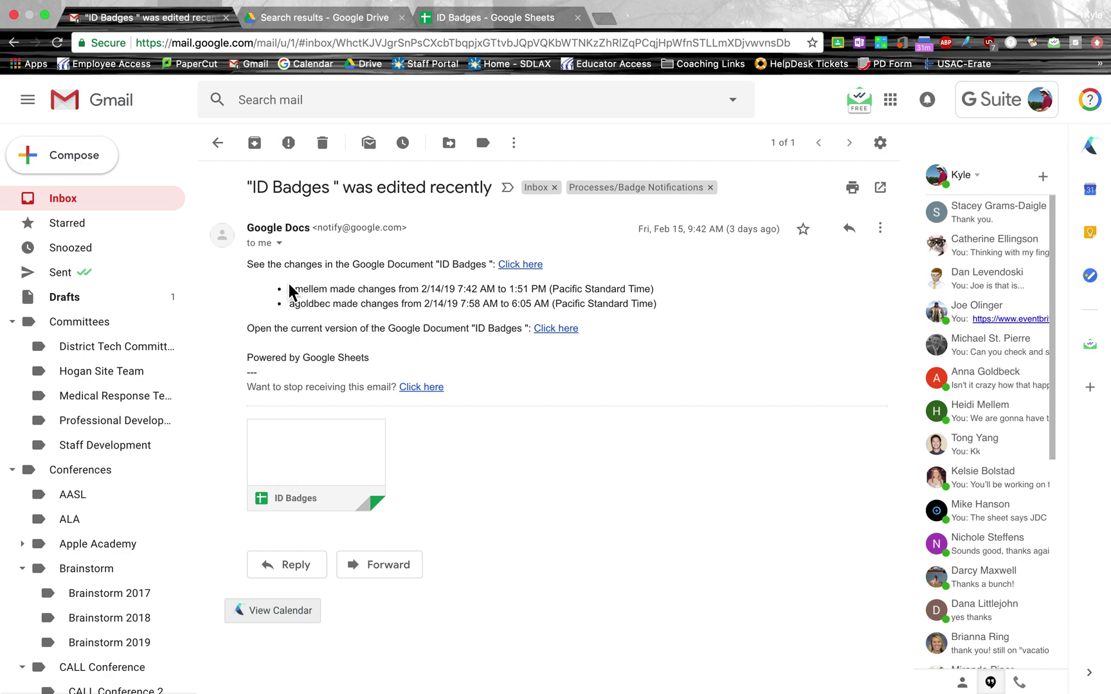
click(519, 265)
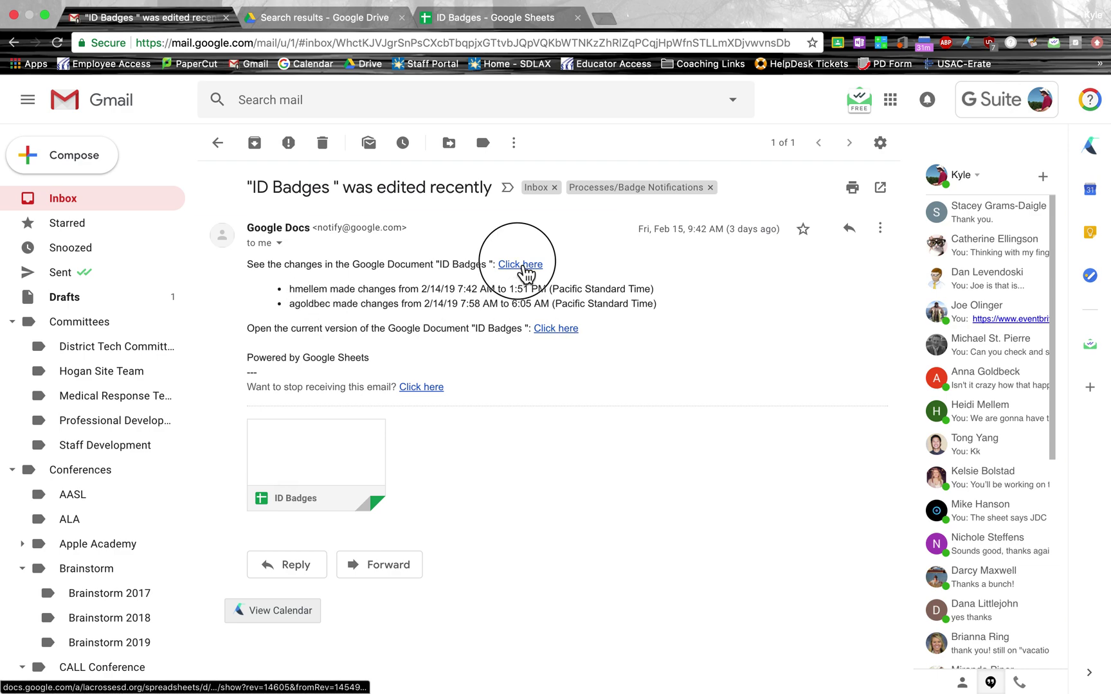